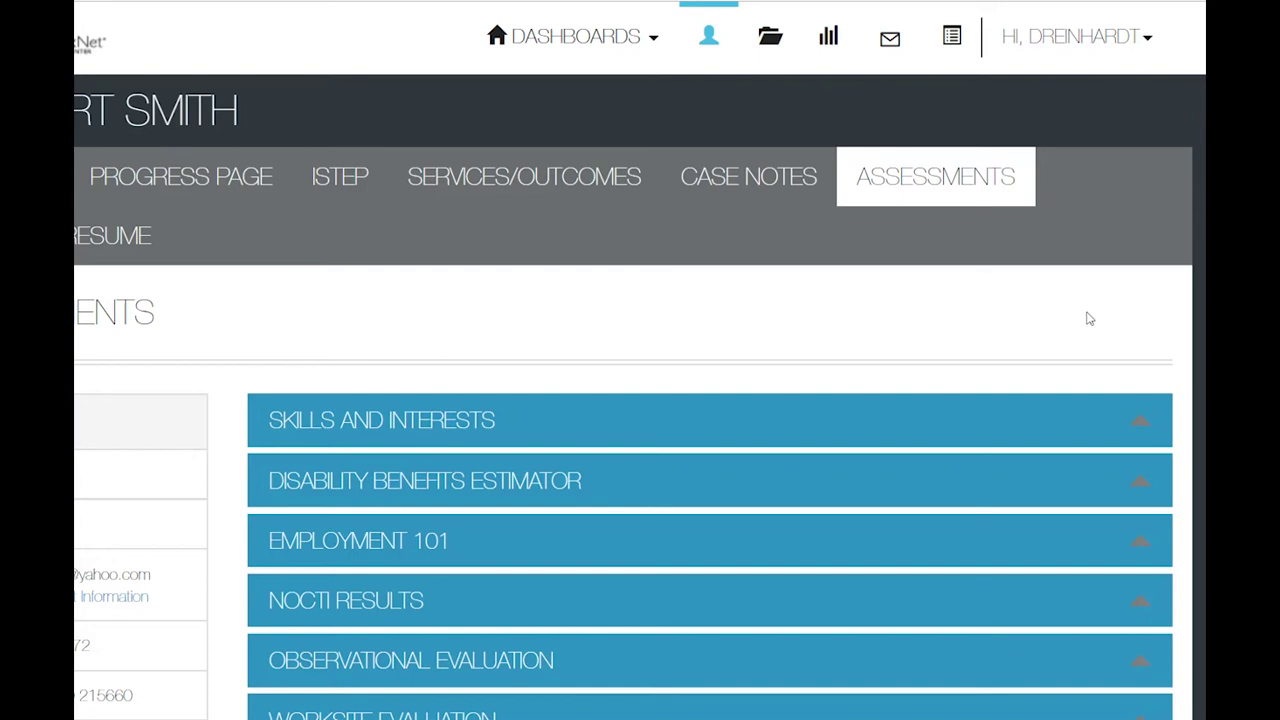
Scroll the Assessments tab down to the empty Enter More Assessments table
scroll(1088, 314, "down", 5)
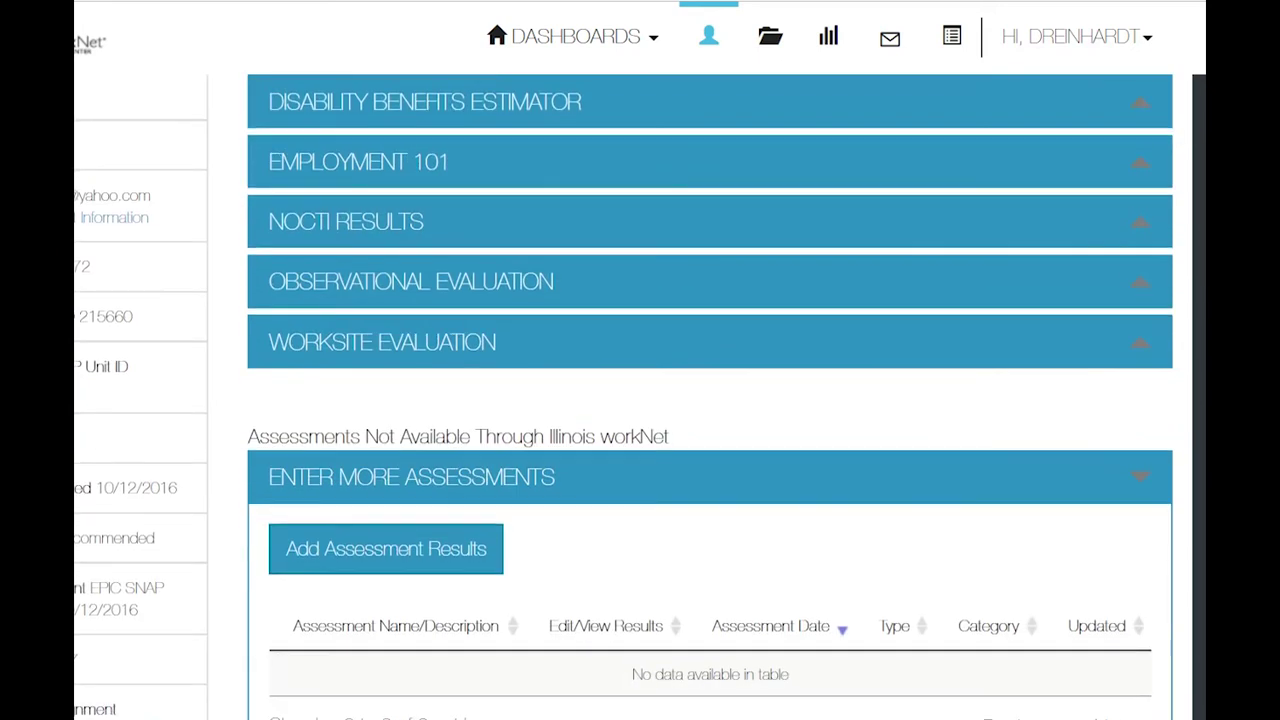
scroll(710, 400, "up", 1)
scroll(710, 400, "down", 3)
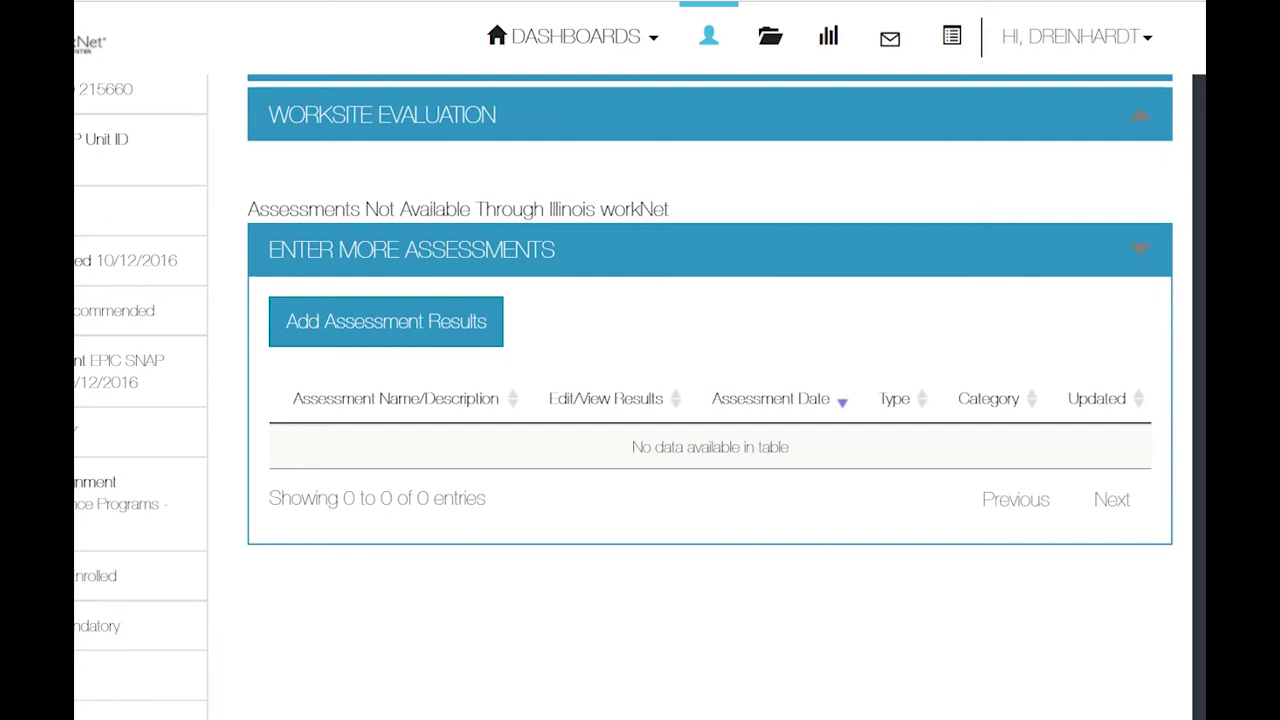
Add an assessment result with type Basic Skills Assessment, category Adult Basic Education-ABE, area Math
left_click(305, 322)
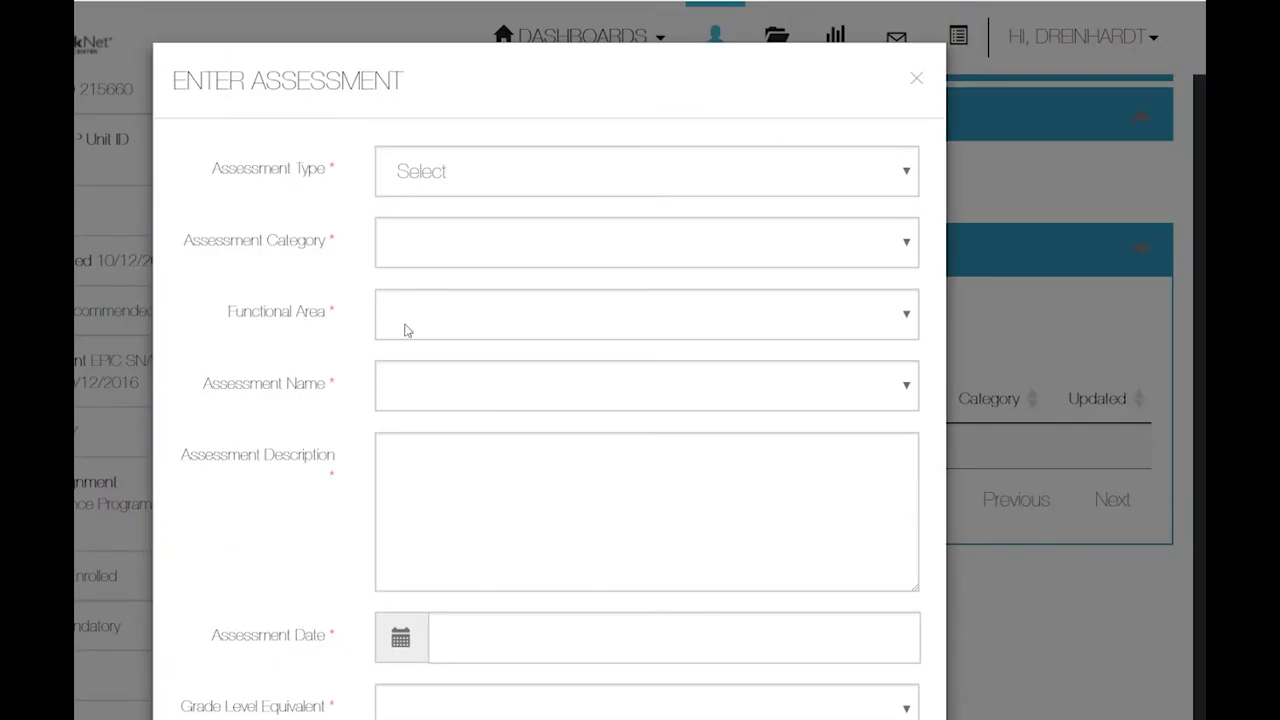
left_click(473, 176)
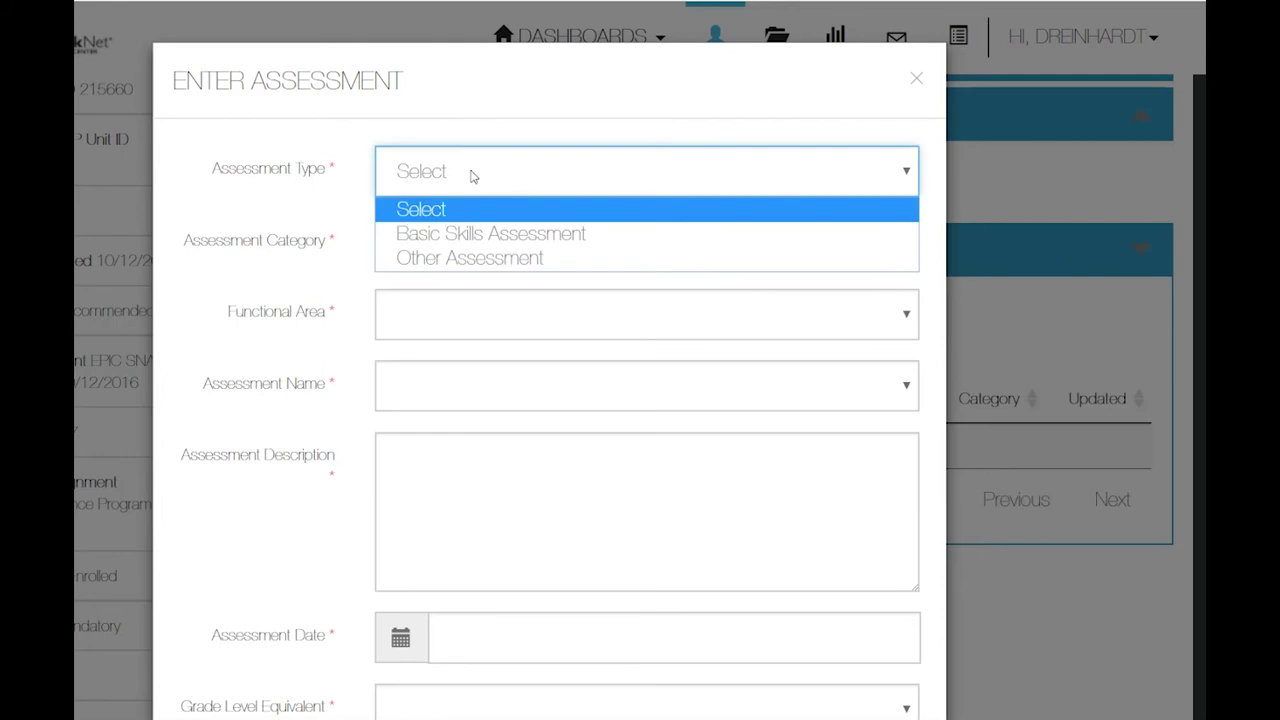
left_click(472, 237)
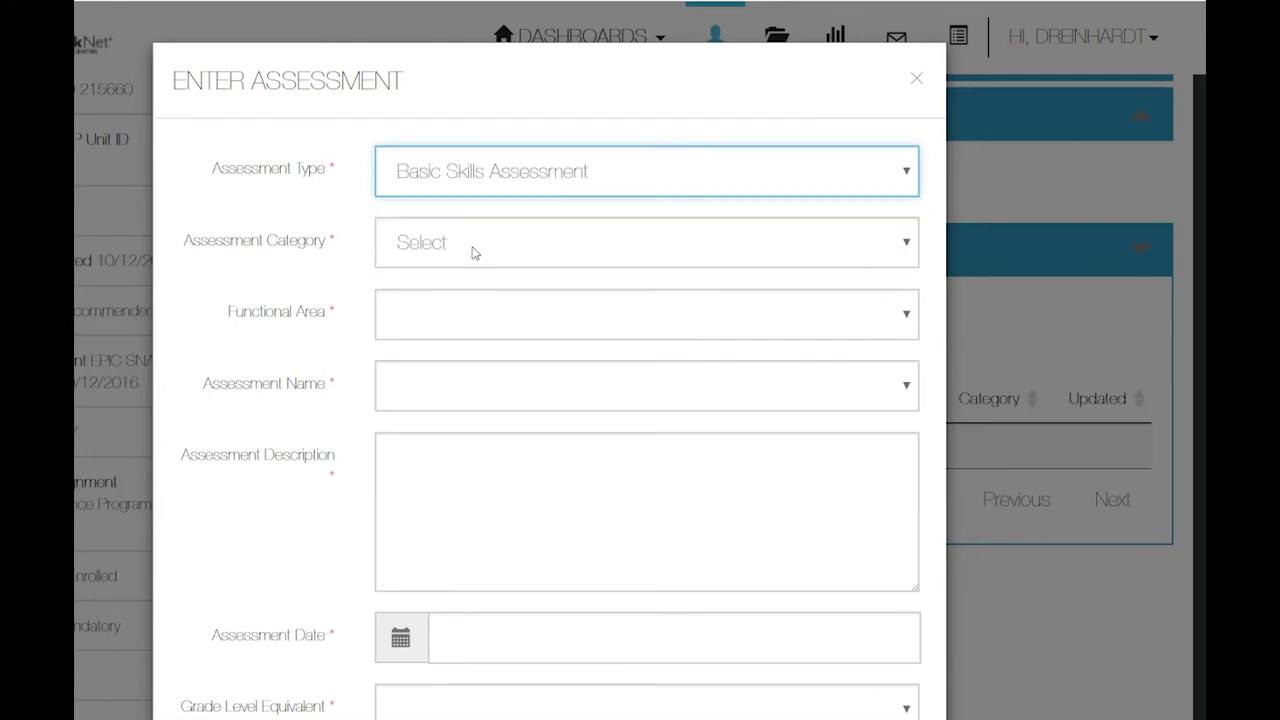
left_click(474, 251)
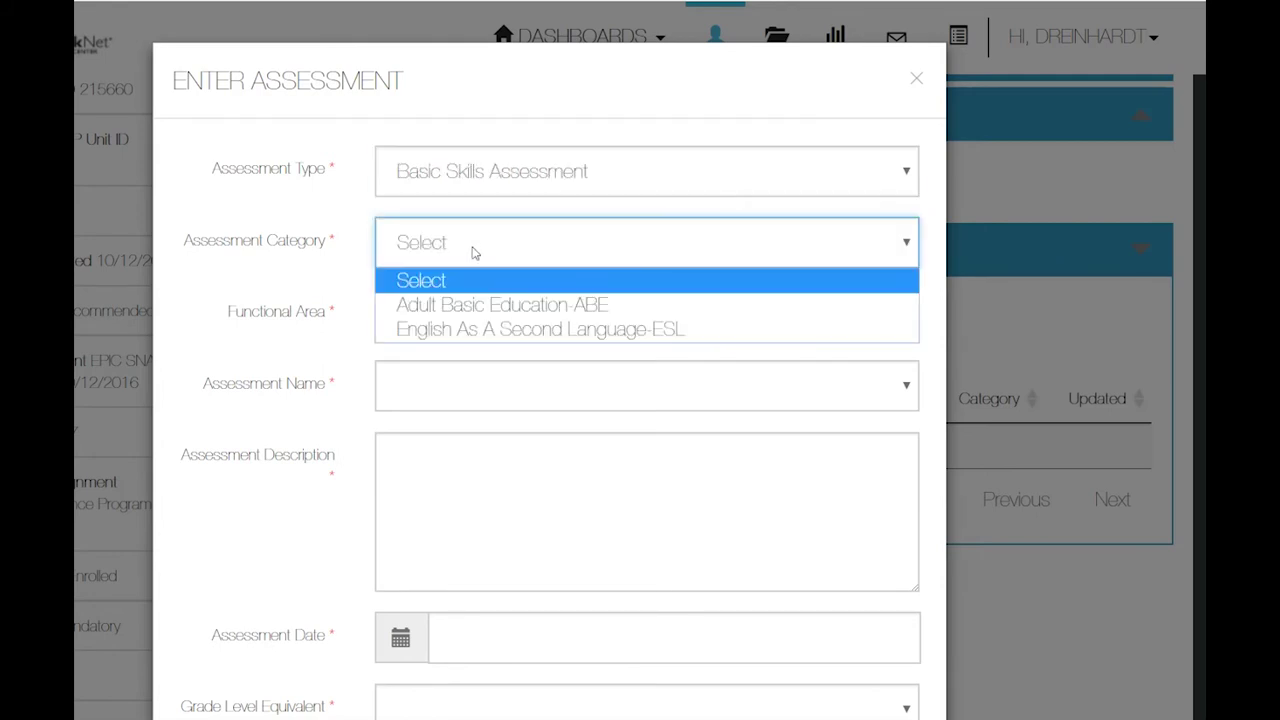
left_click(484, 308)
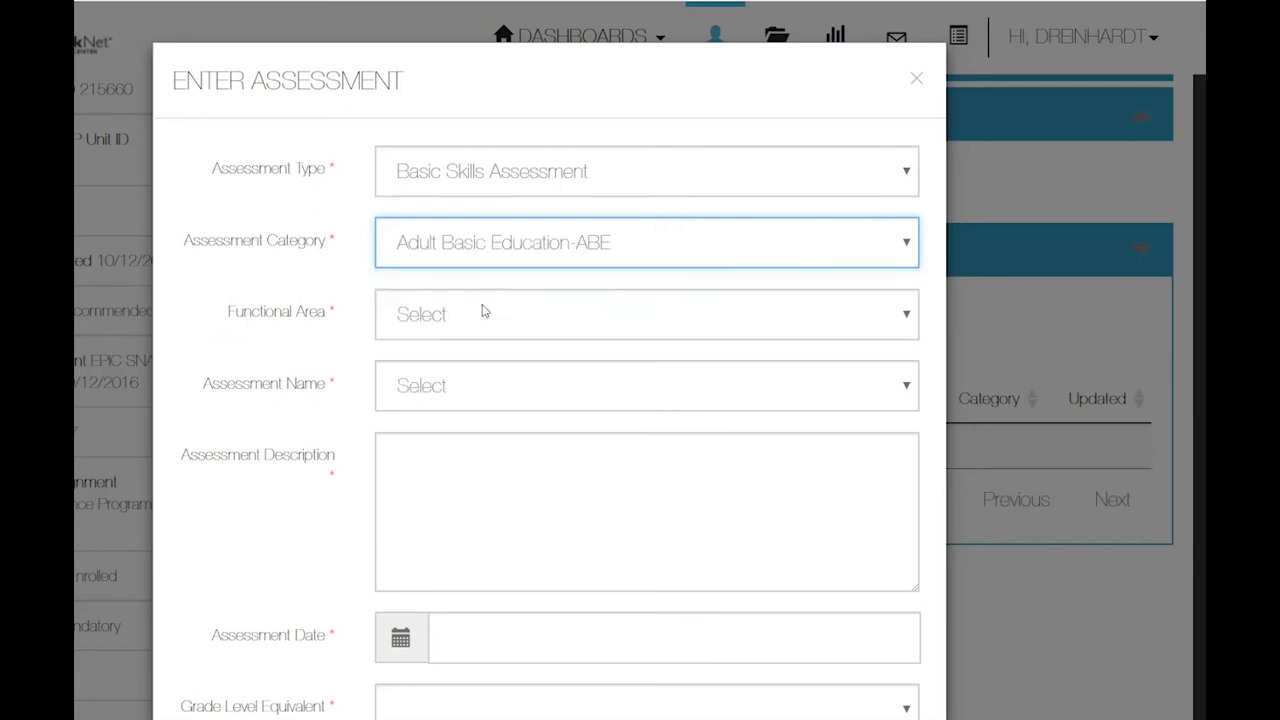
left_click(484, 311)
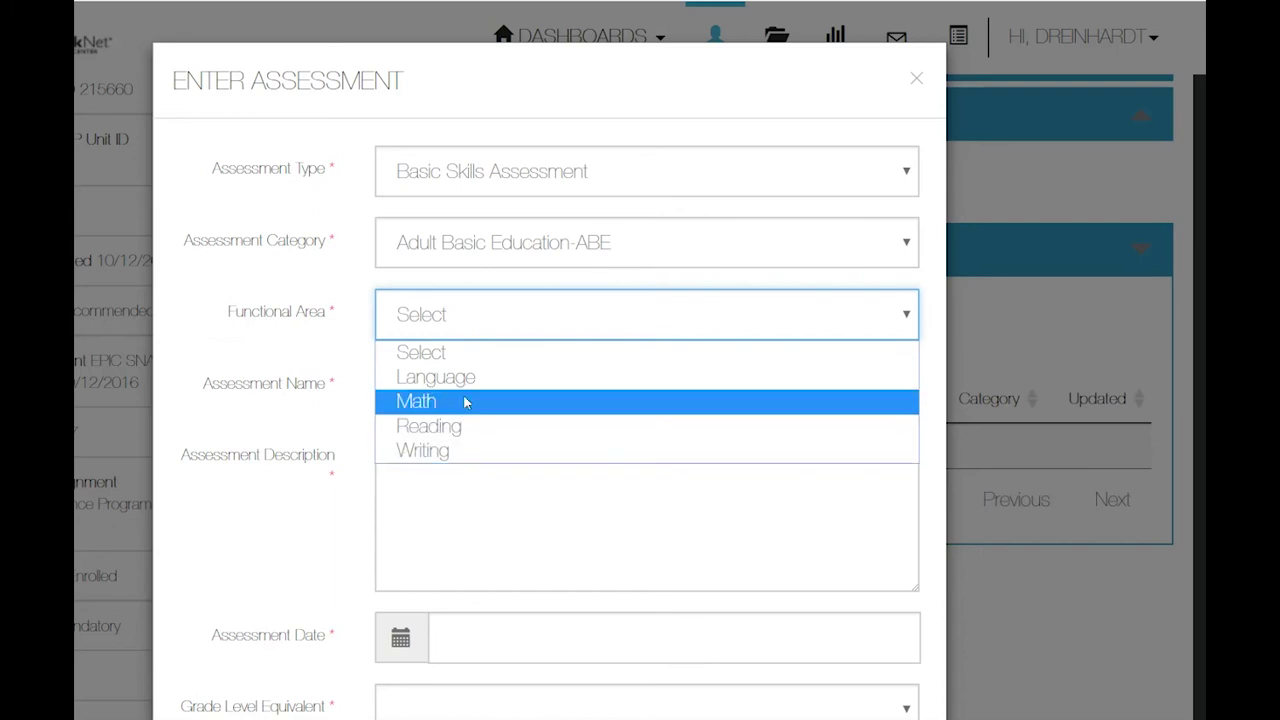
left_click(465, 402)
left_click(465, 400)
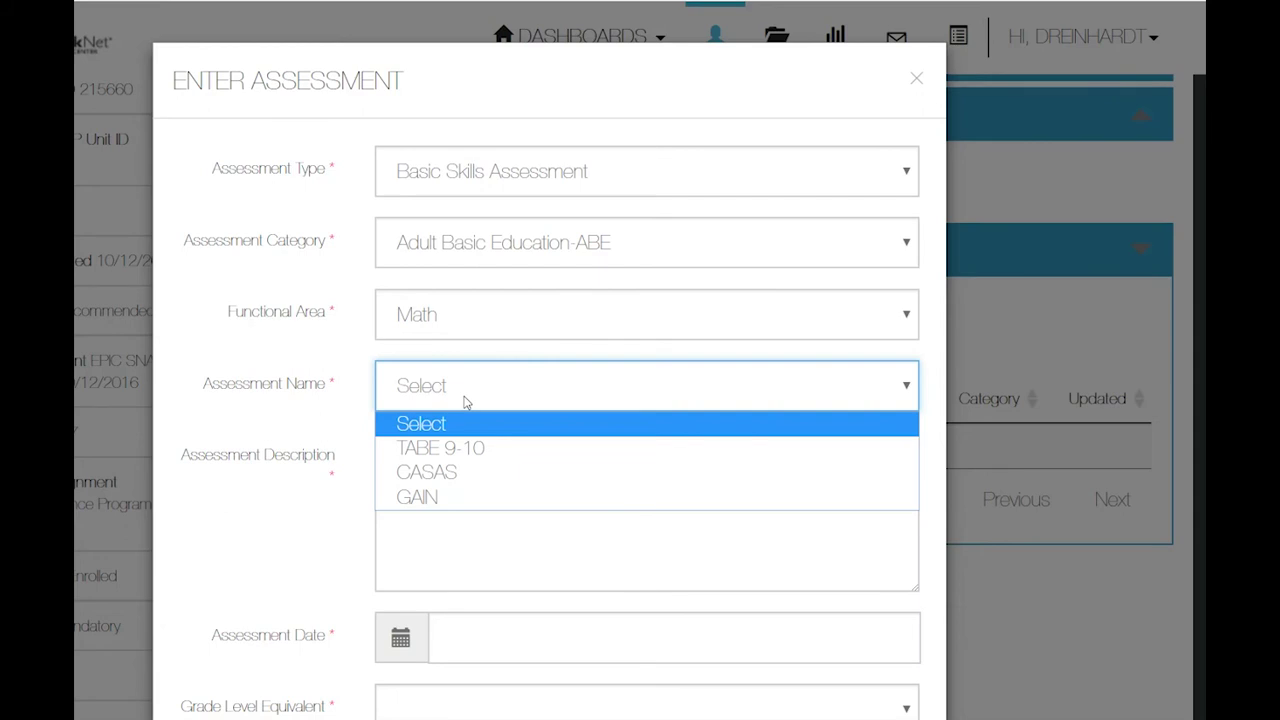
Choose TABE 9-10 as the assessment name
left_click(475, 449)
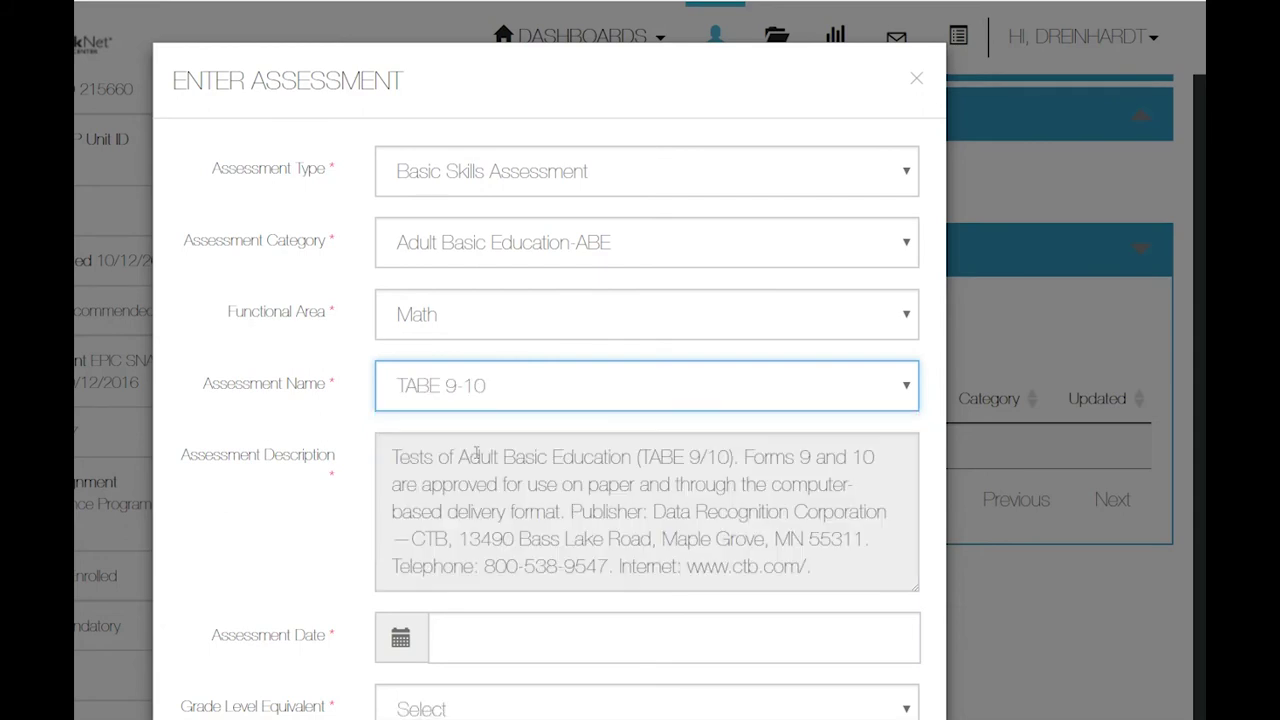
scroll(477, 455, "down", 2)
scroll(477, 455, "down", 3)
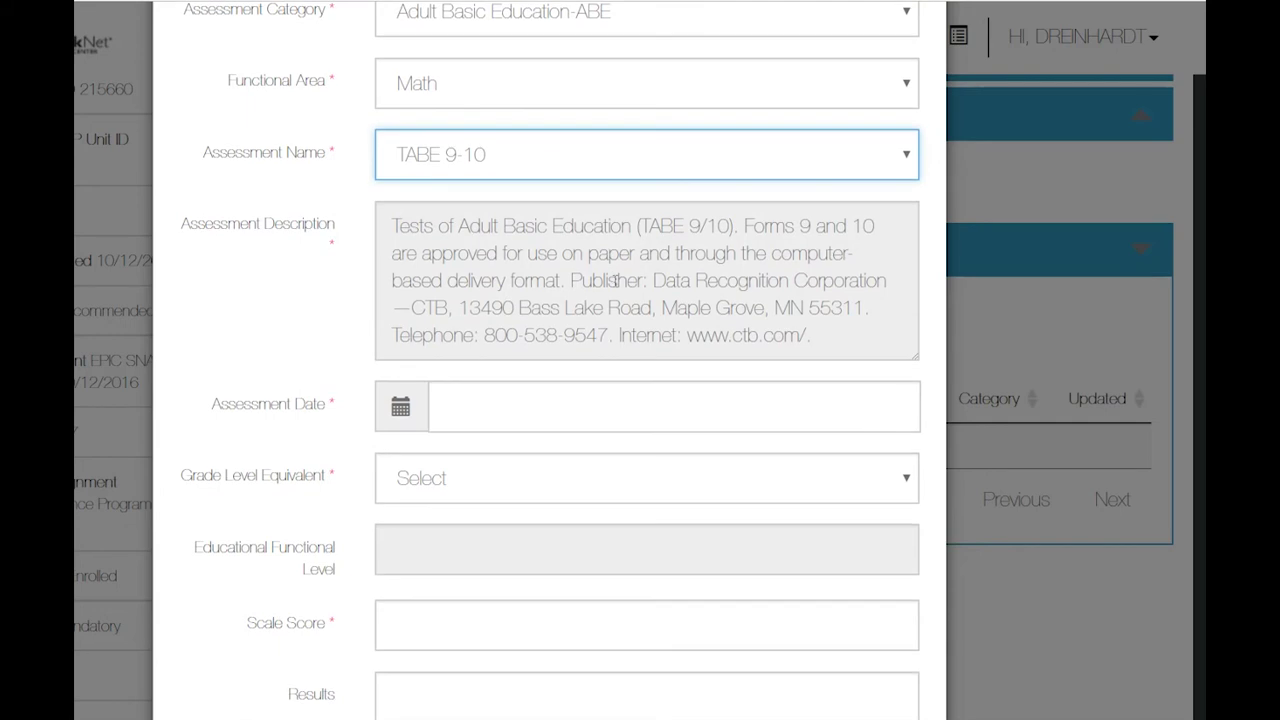
scroll(614, 284, "down", 2)
scroll(590, 280, "down", 2)
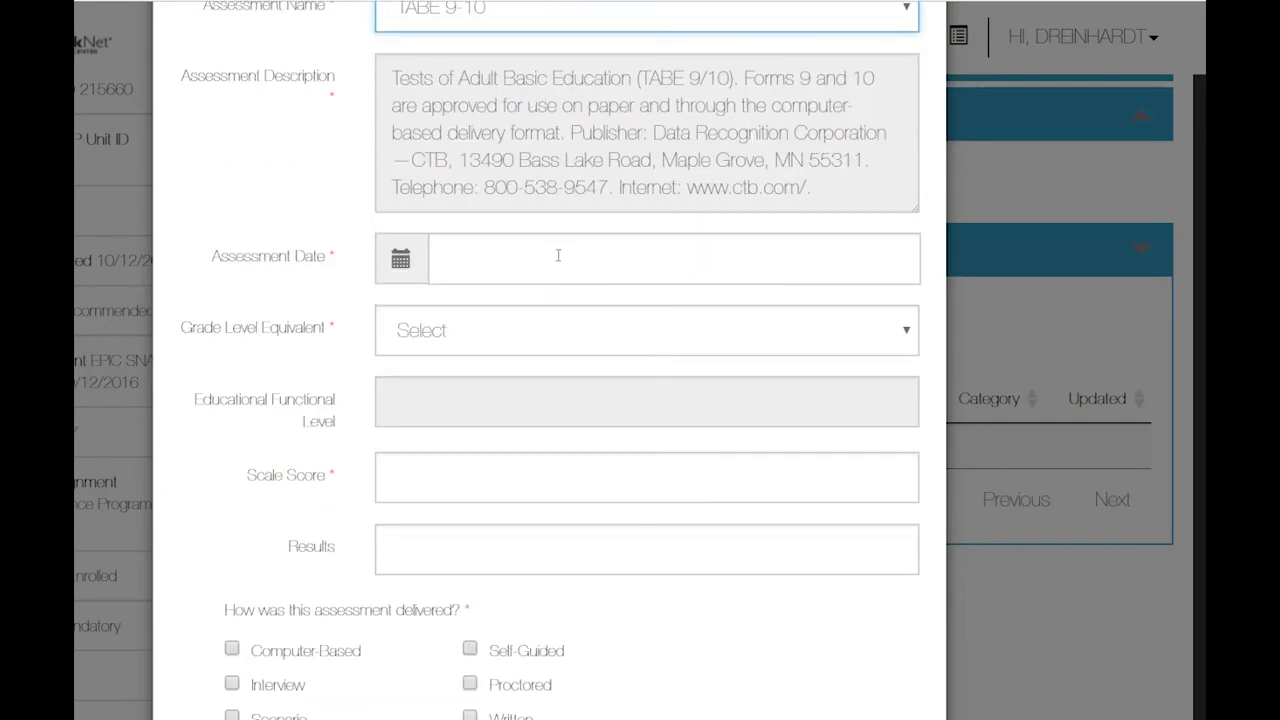
Set the assessment date to 11/01/2018 and grade level equivalent to 6.5 - 6.9
left_click(558, 256)
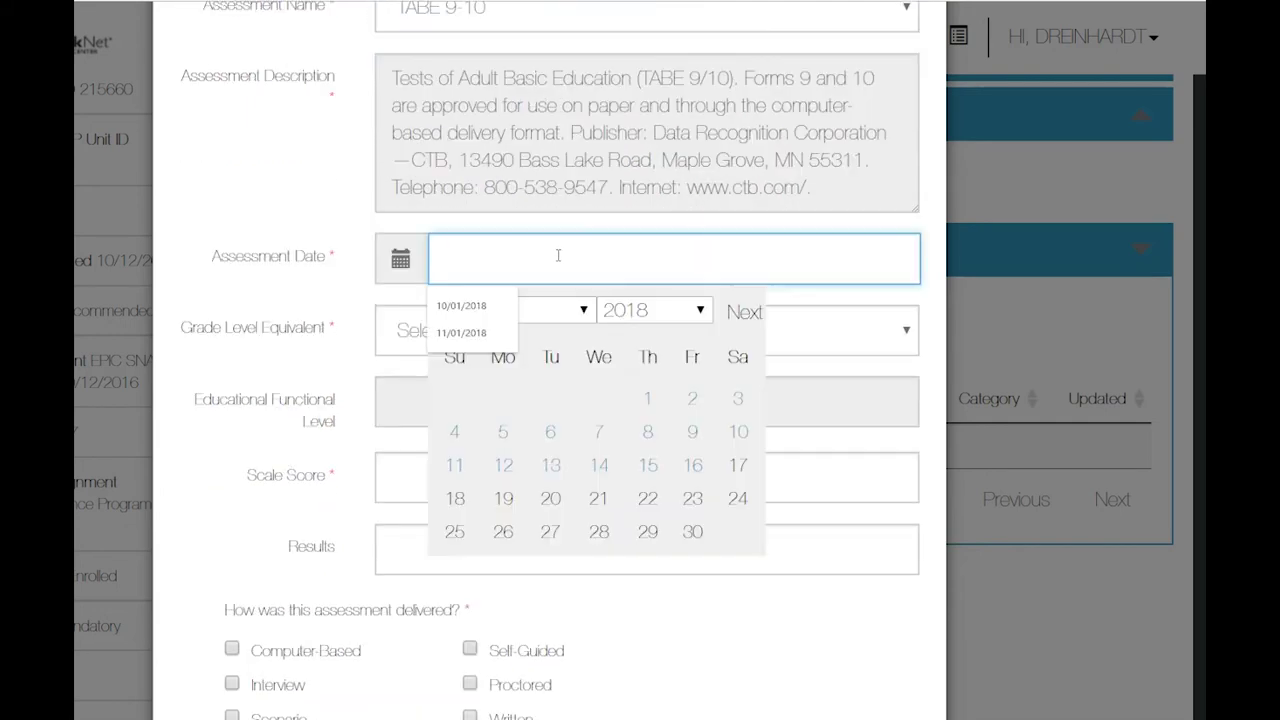
left_click(648, 399)
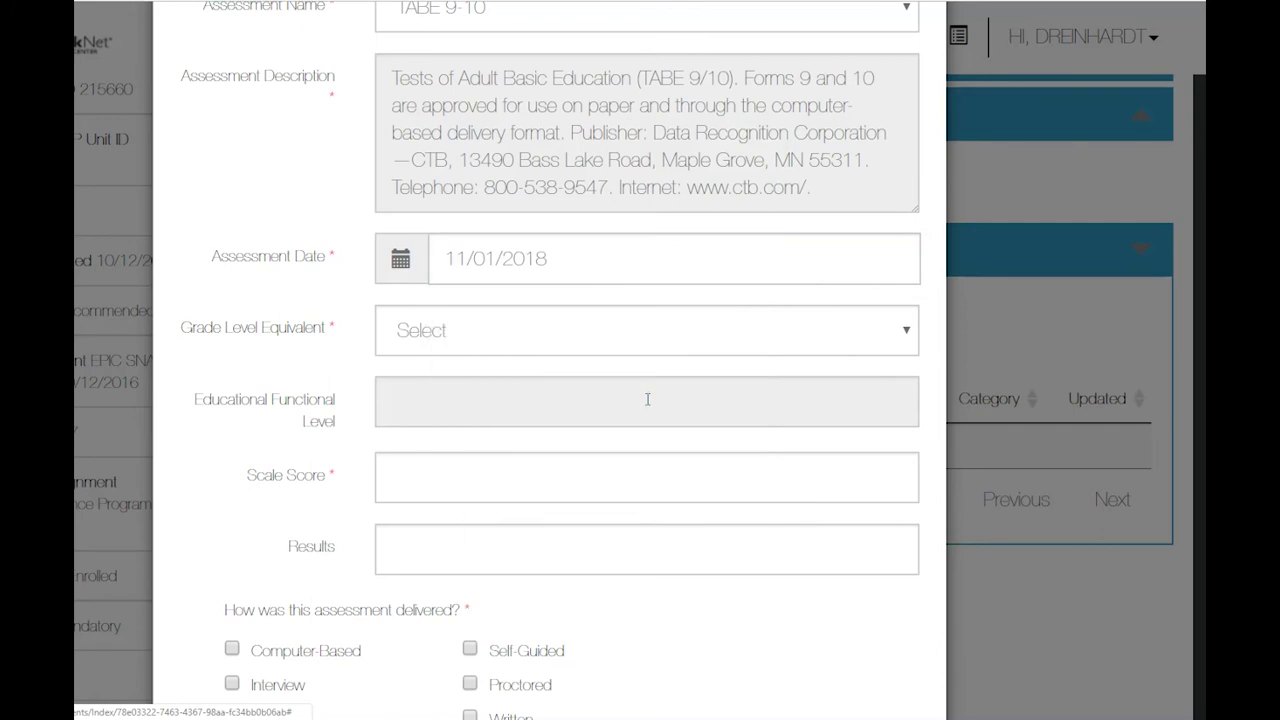
left_click(565, 333)
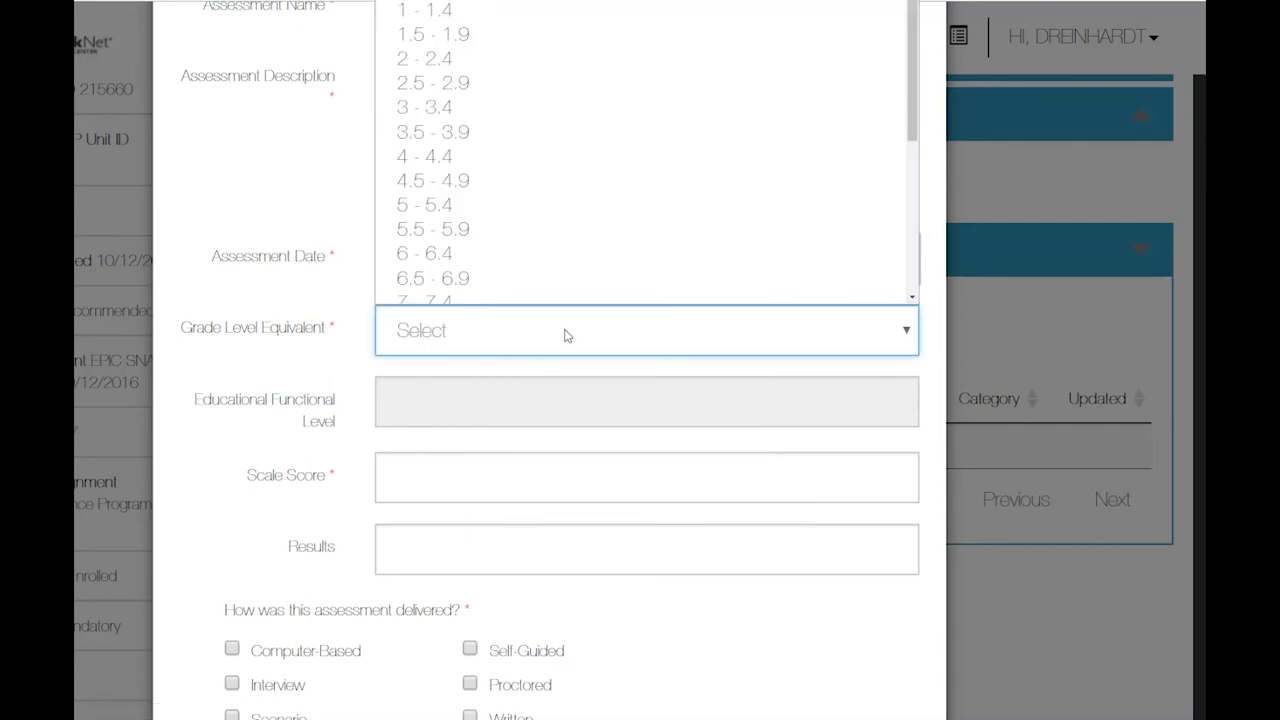
left_click(452, 267)
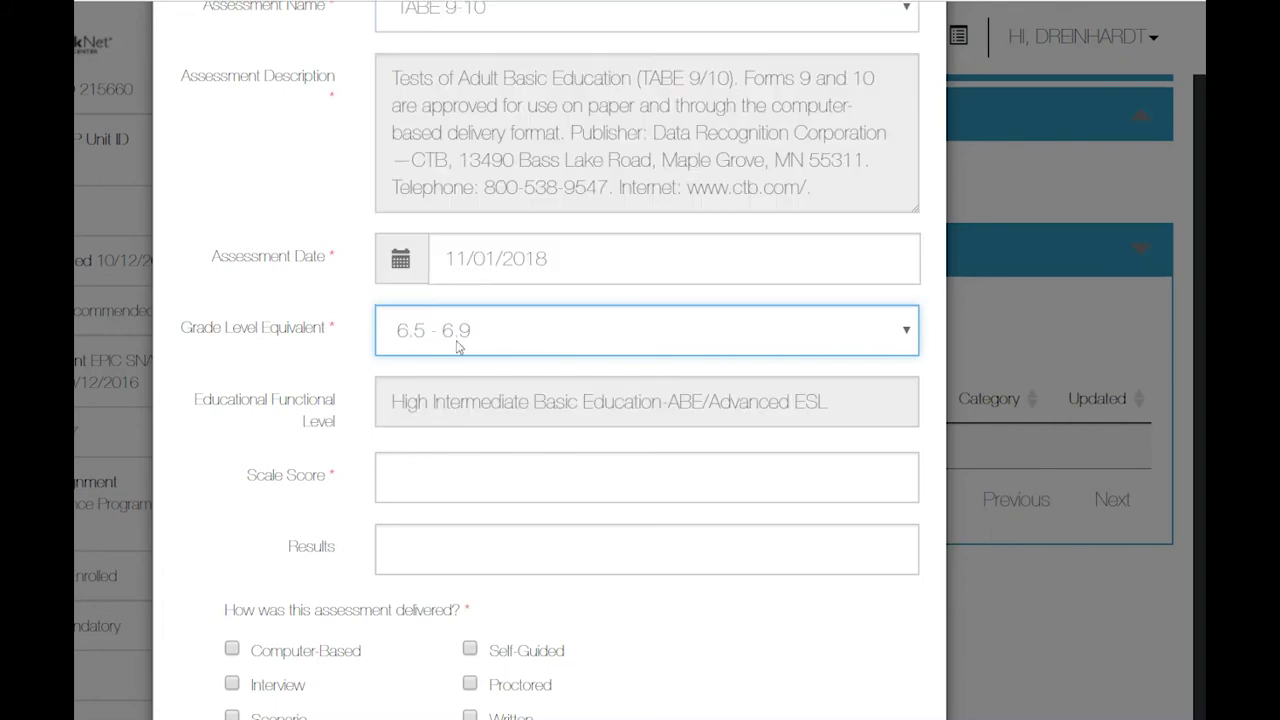
scroll(459, 408, "down", 2)
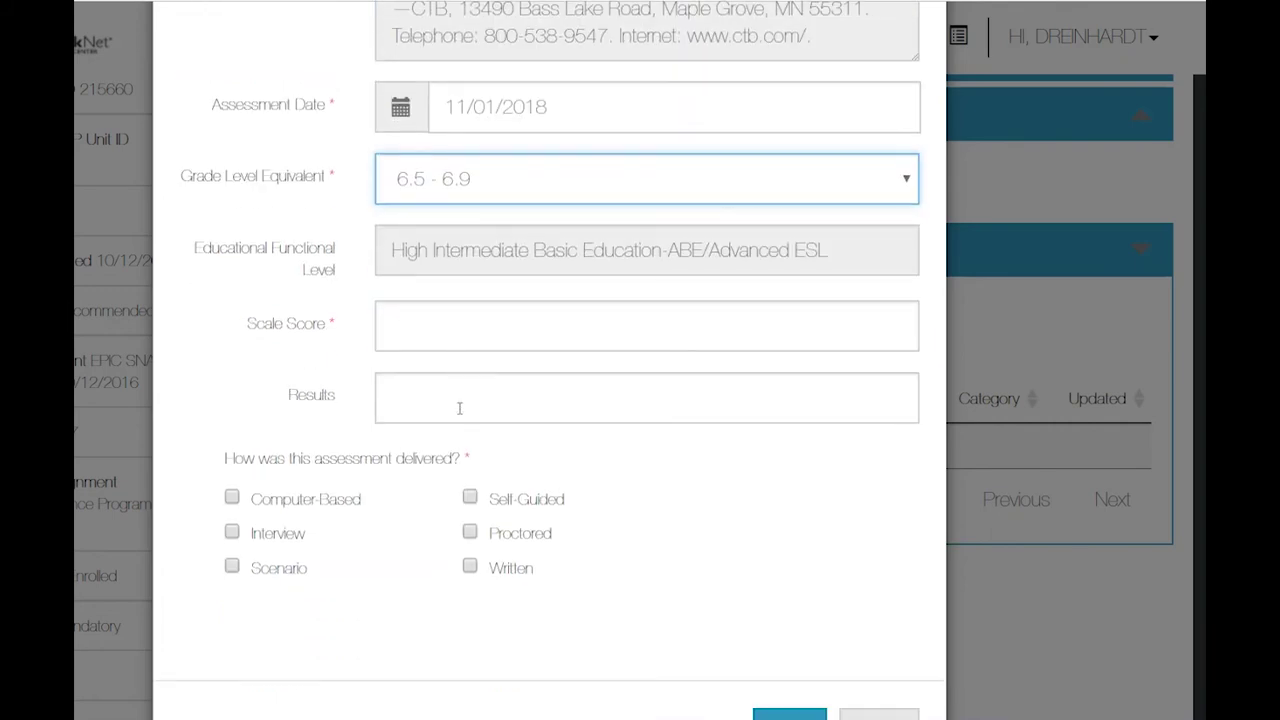
Enter scale score 532 and the results note 'initiial'
left_click(453, 328)
type("5")
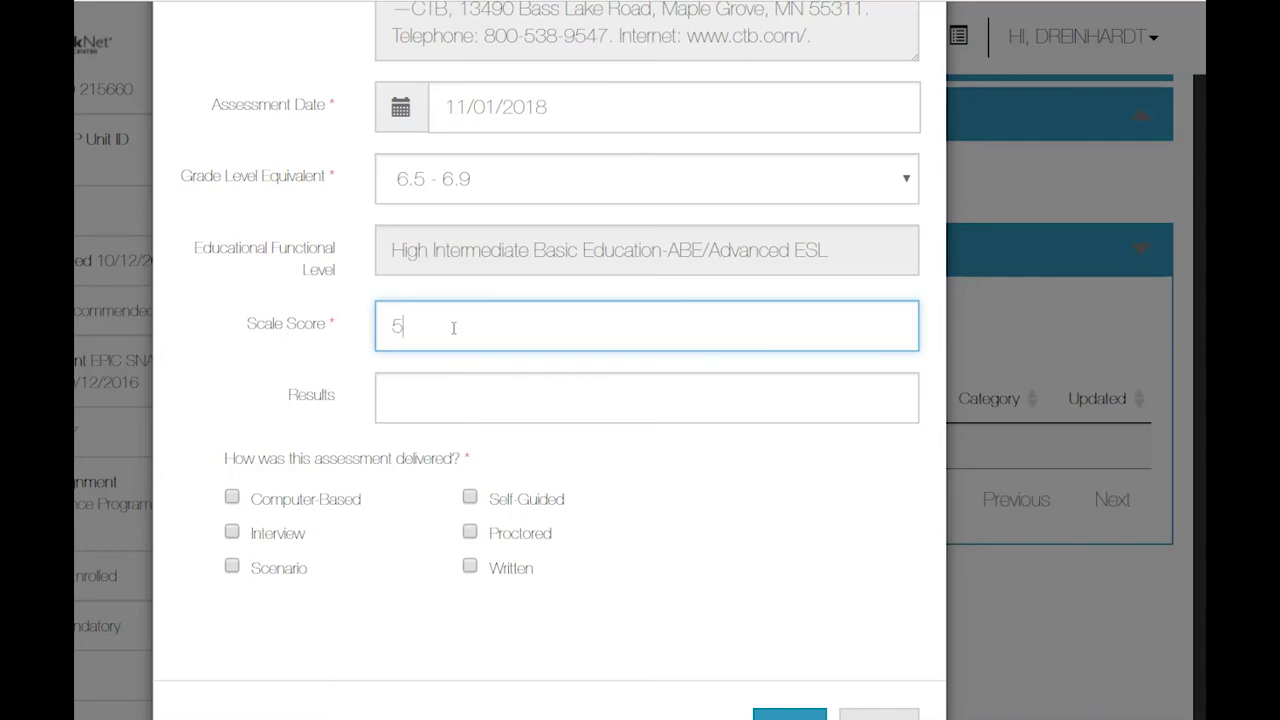
type("32")
left_click(453, 386)
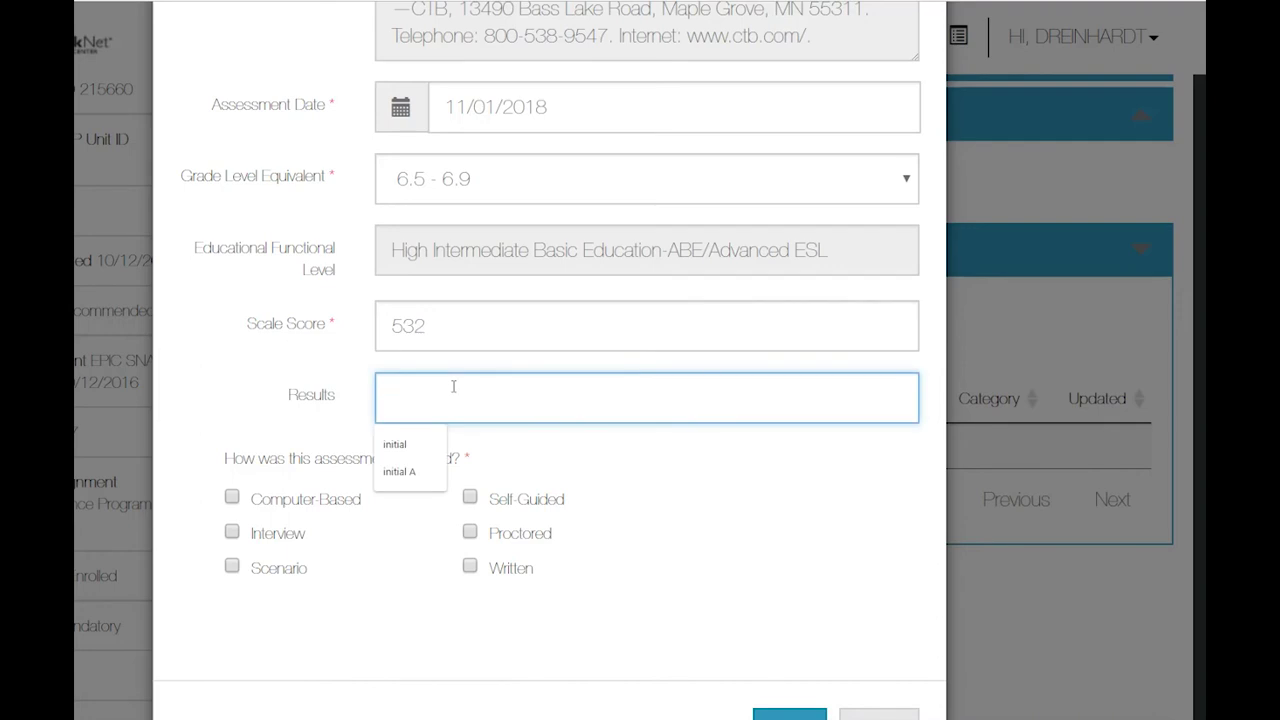
type("initiial")
left_click(689, 539)
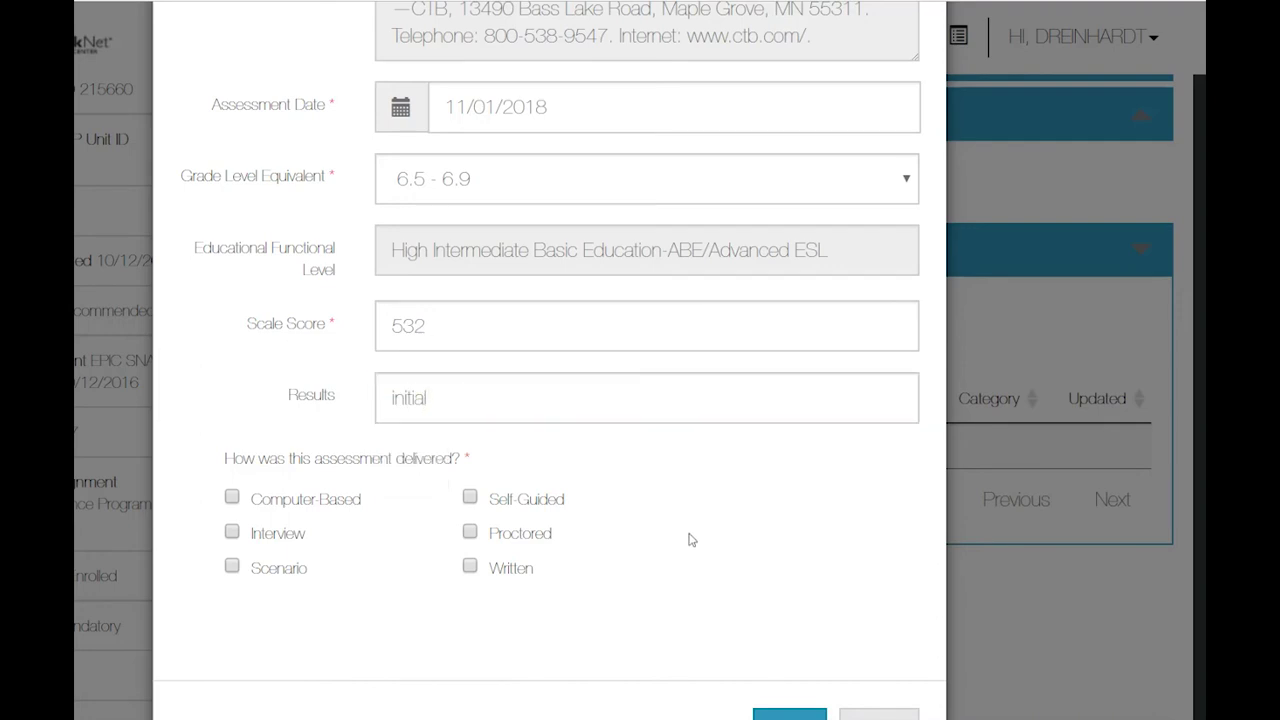
Tick the Proctored and Written delivery checkboxes
scroll(689, 539, "down", 2)
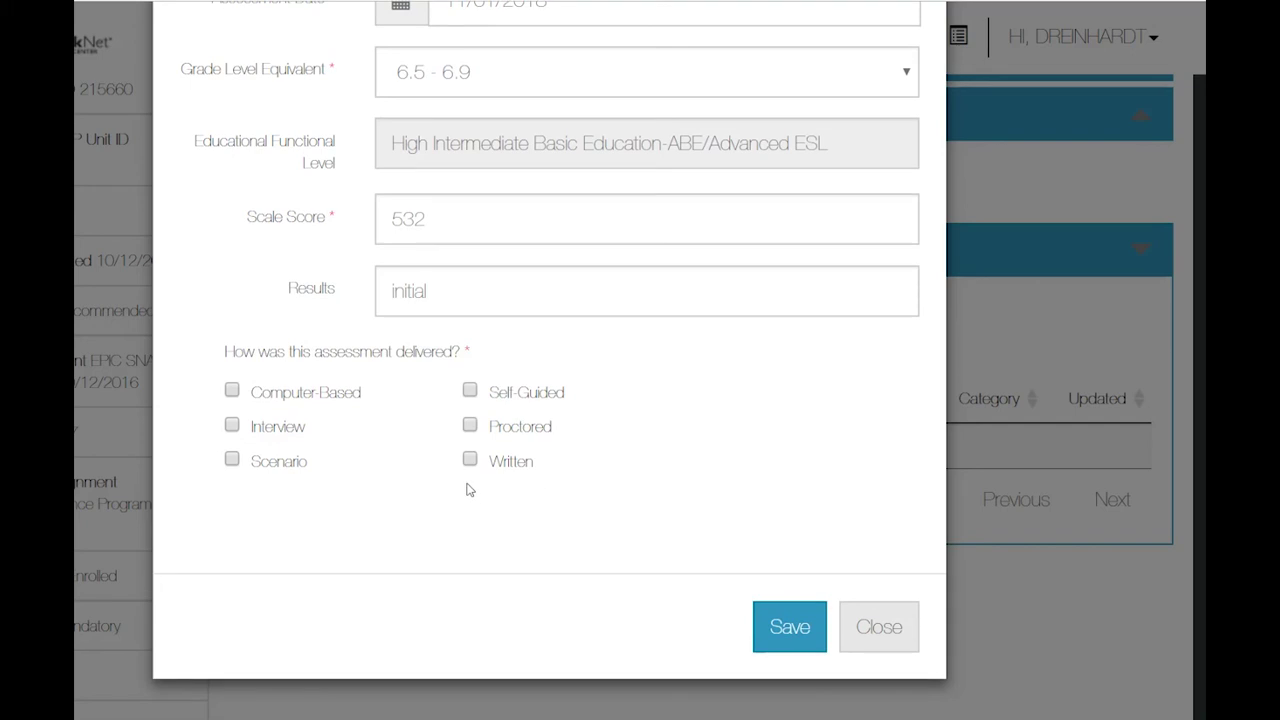
left_click(471, 427)
left_click(470, 461)
Close the Enter Assessment dialog without saving the TABE 9-10 entry
left_click(852, 640)
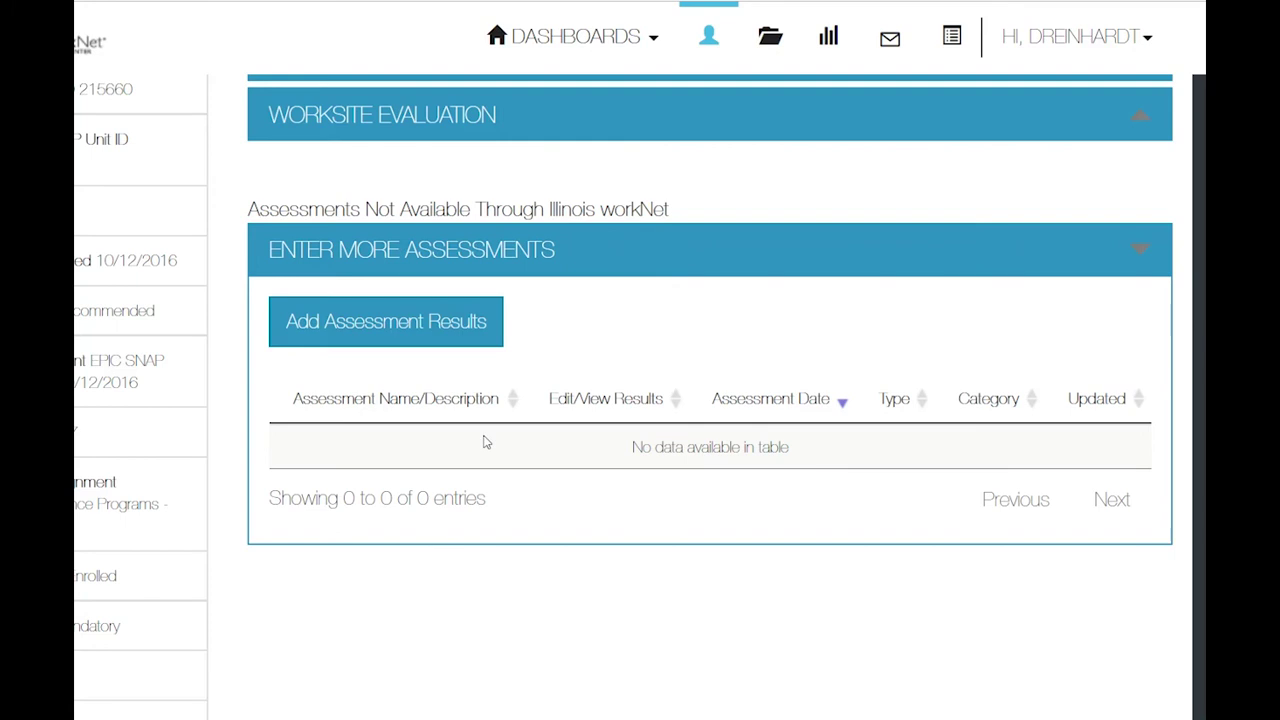
Add an assessment result as Other Assessment, category Aptitudes, name TABE Locator Test
left_click(455, 342)
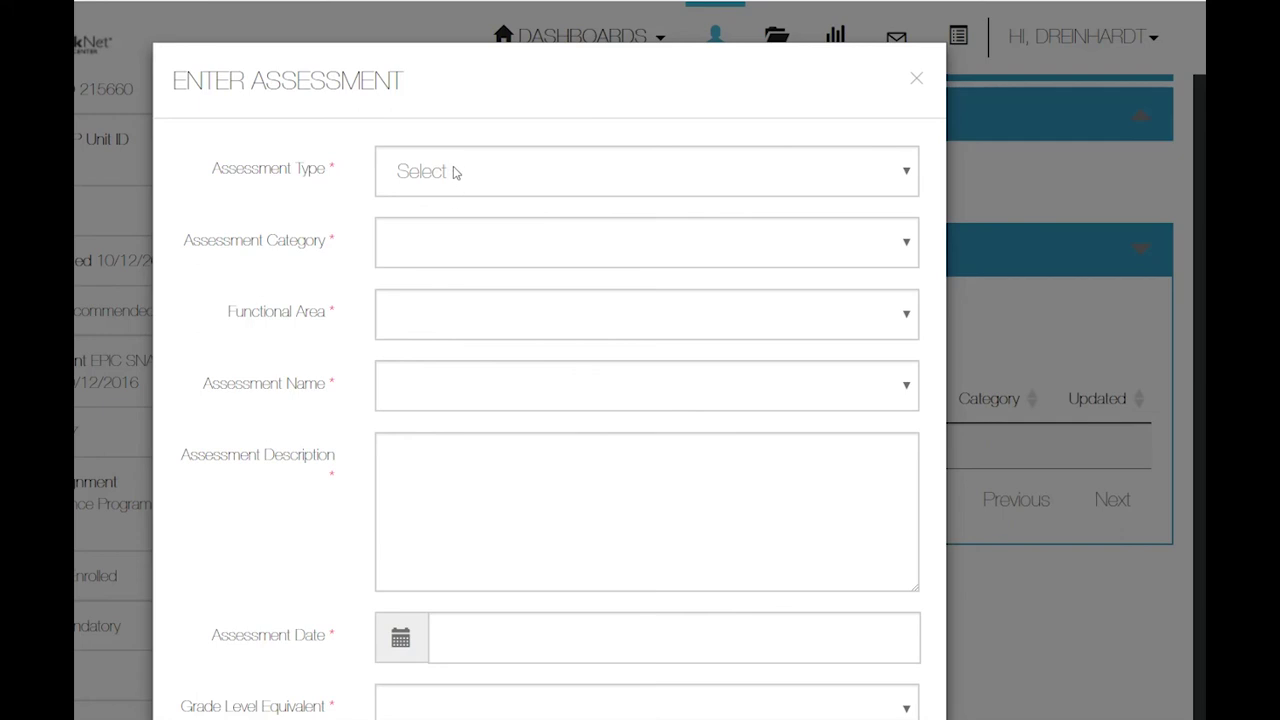
left_click(456, 173)
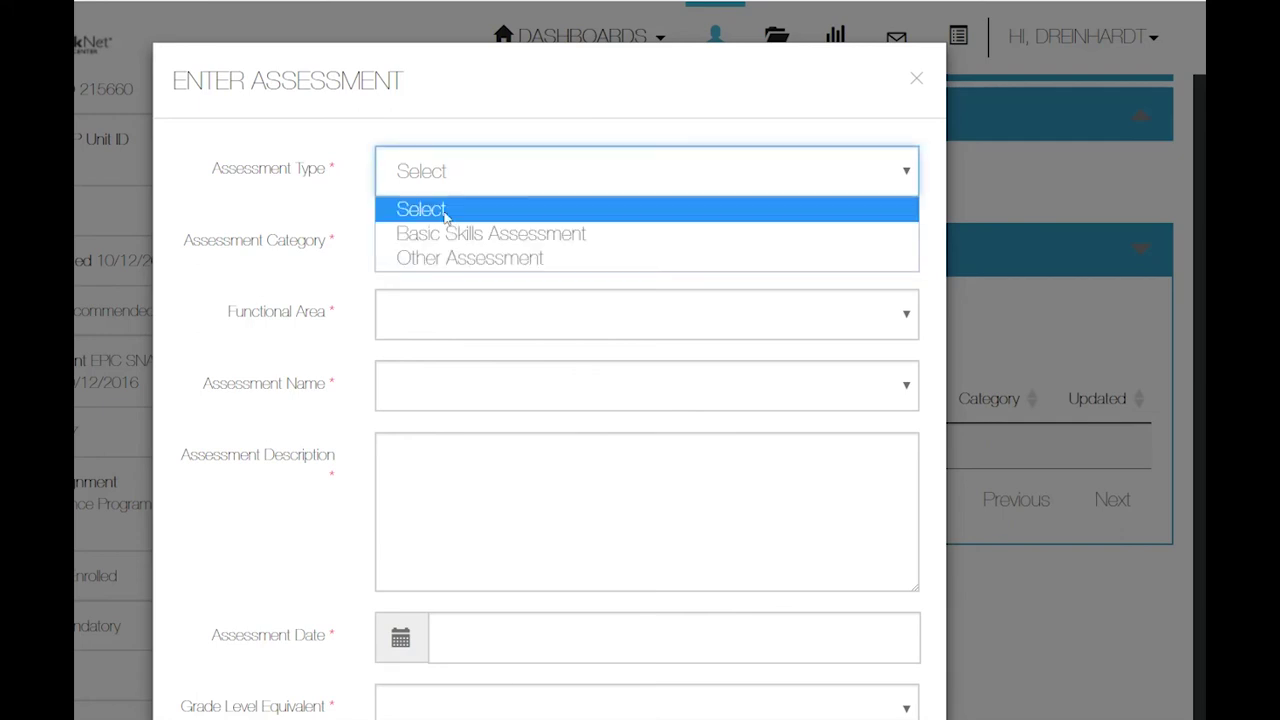
left_click(437, 269)
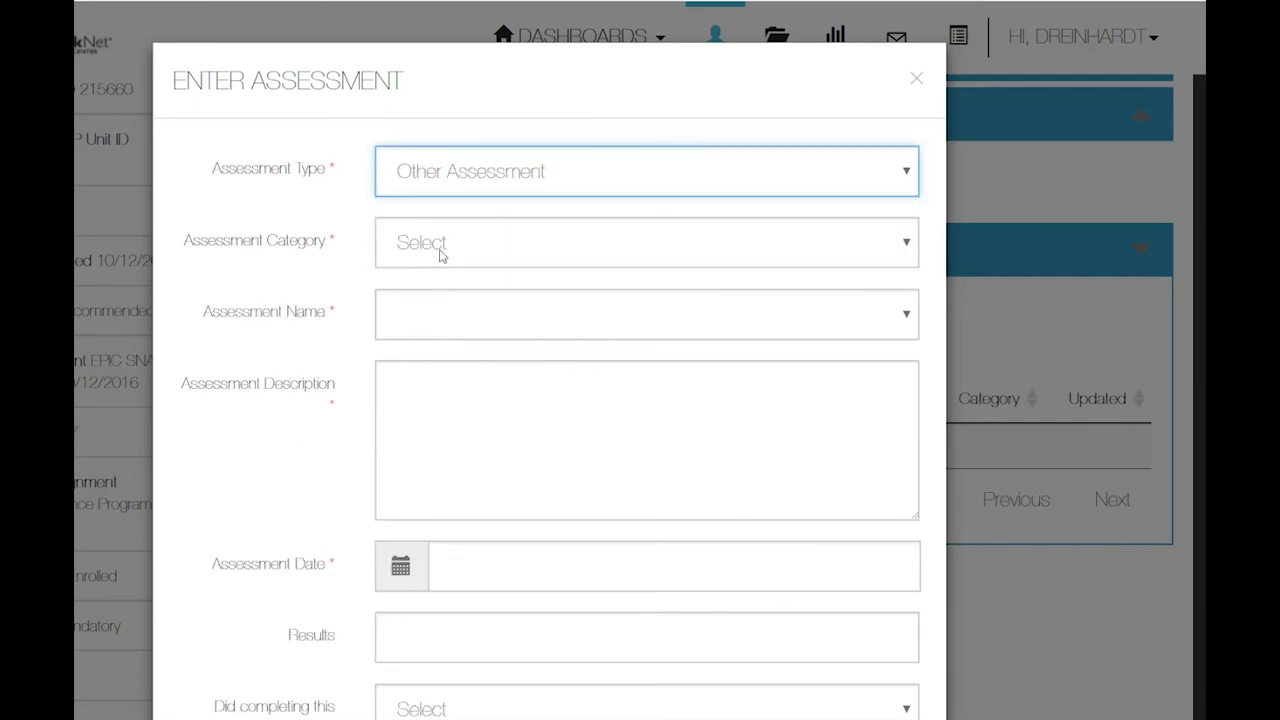
left_click(441, 255)
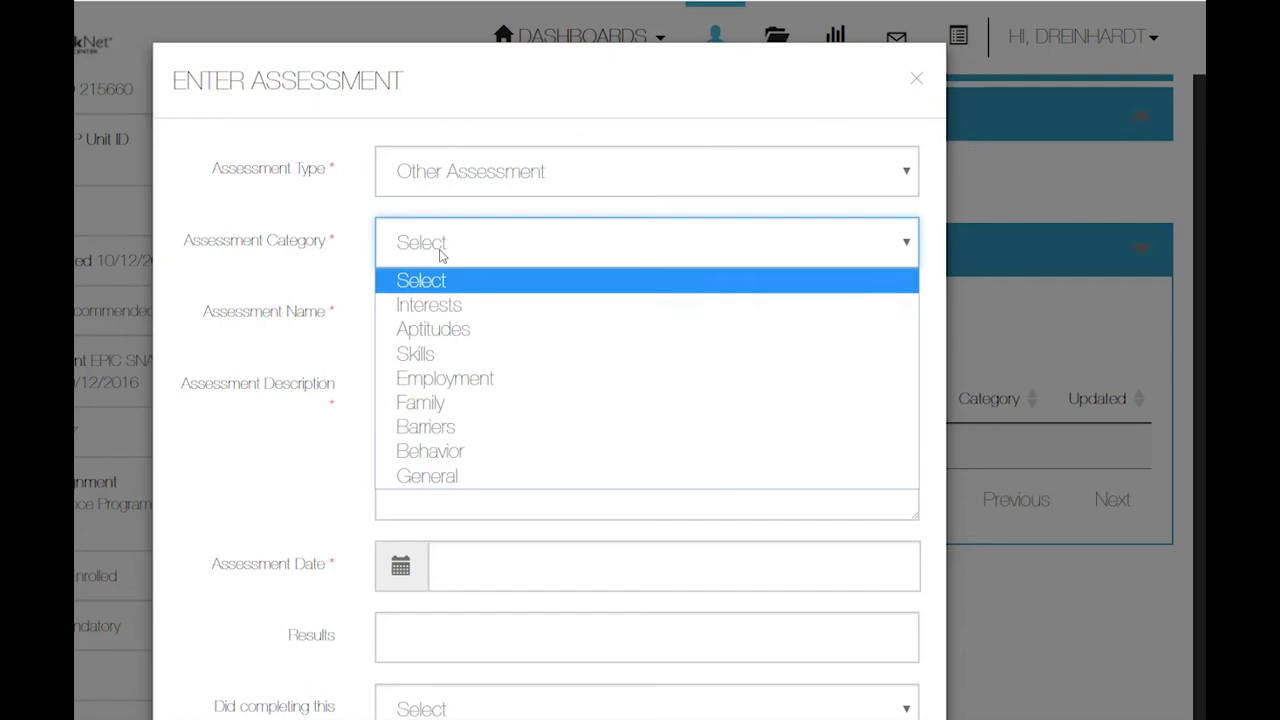
left_click(447, 330)
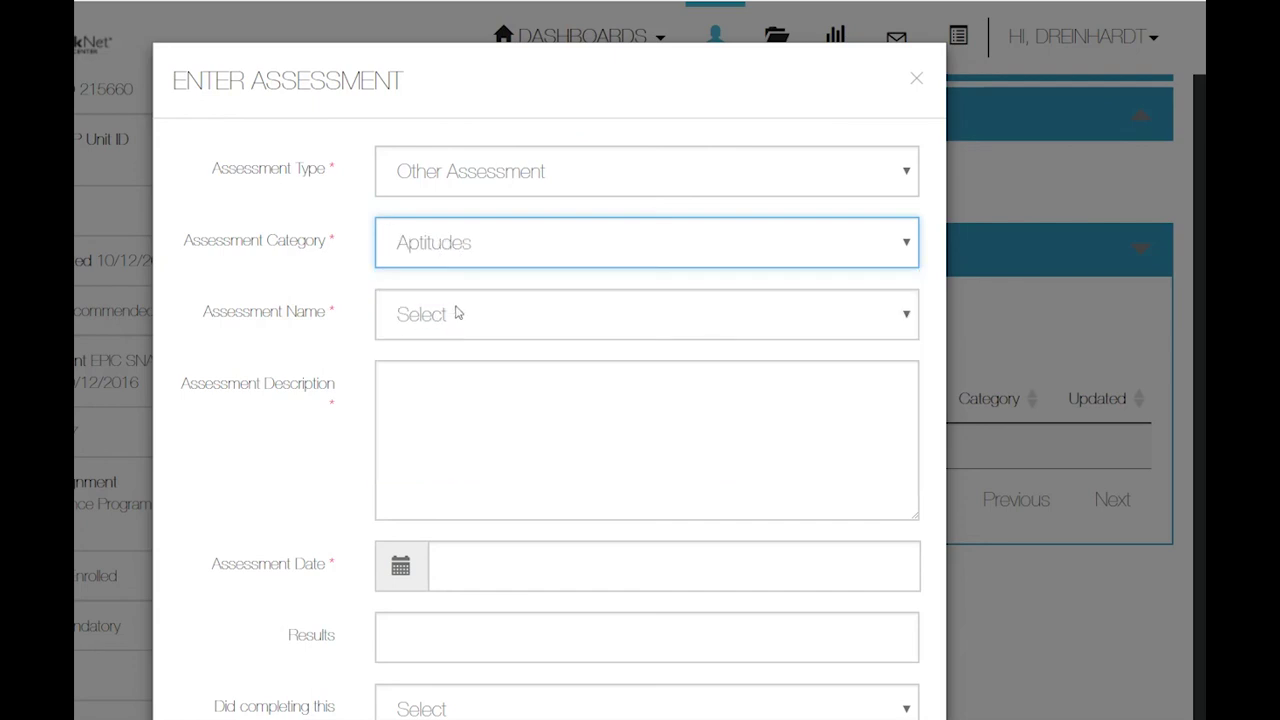
left_click(456, 314)
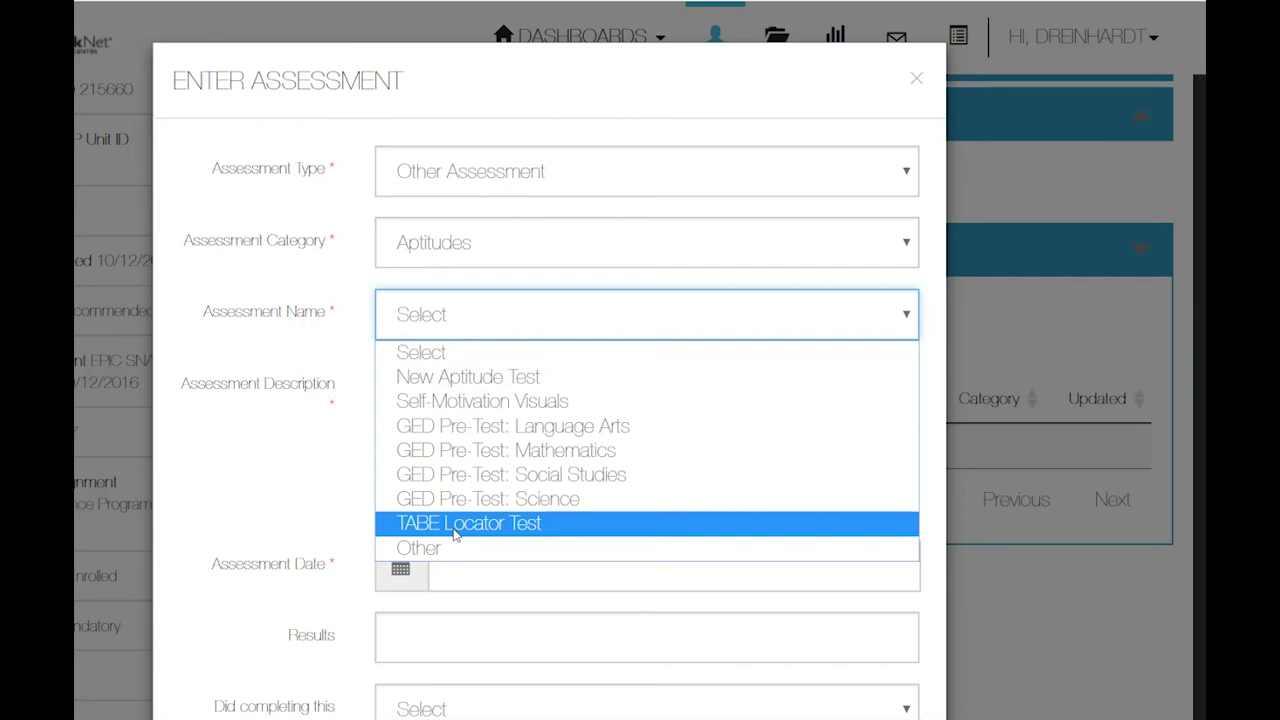
left_click(468, 524)
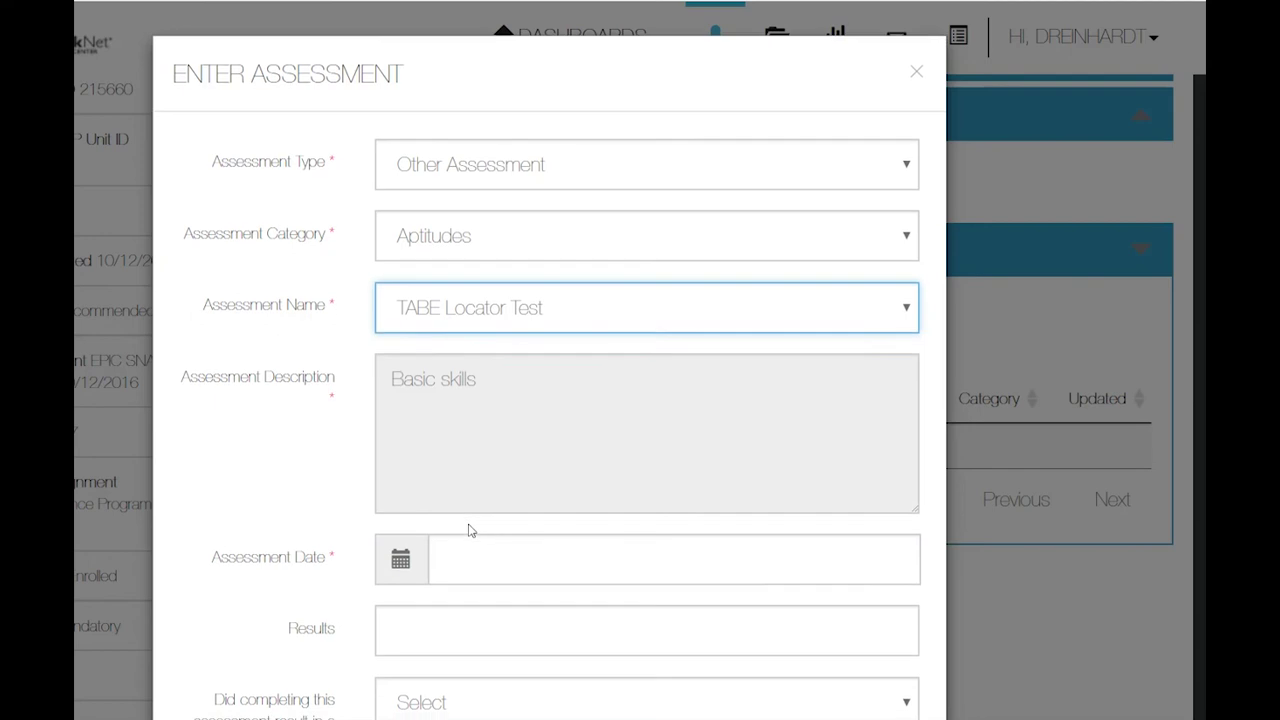
Pick 11/01/2018 as the assessment date and choose No for the credential question
scroll(470, 500, "down", 2)
left_click(470, 420)
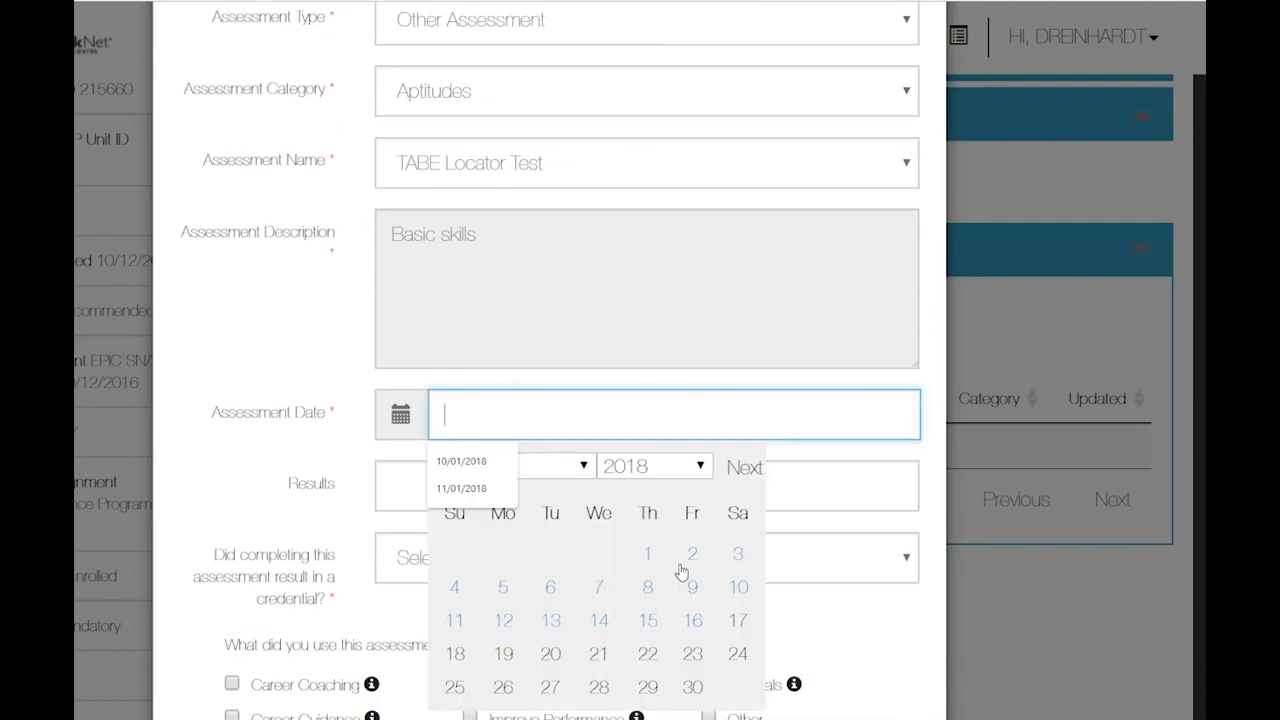
left_click(650, 558)
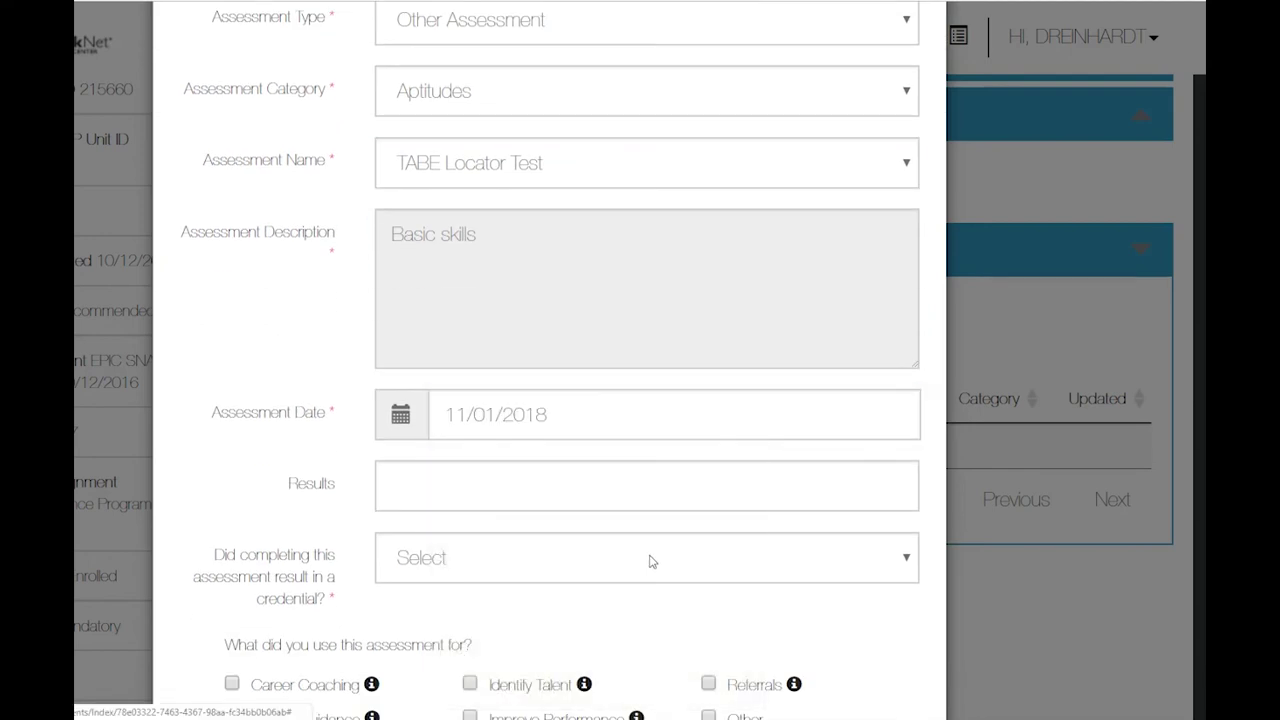
left_click(453, 490)
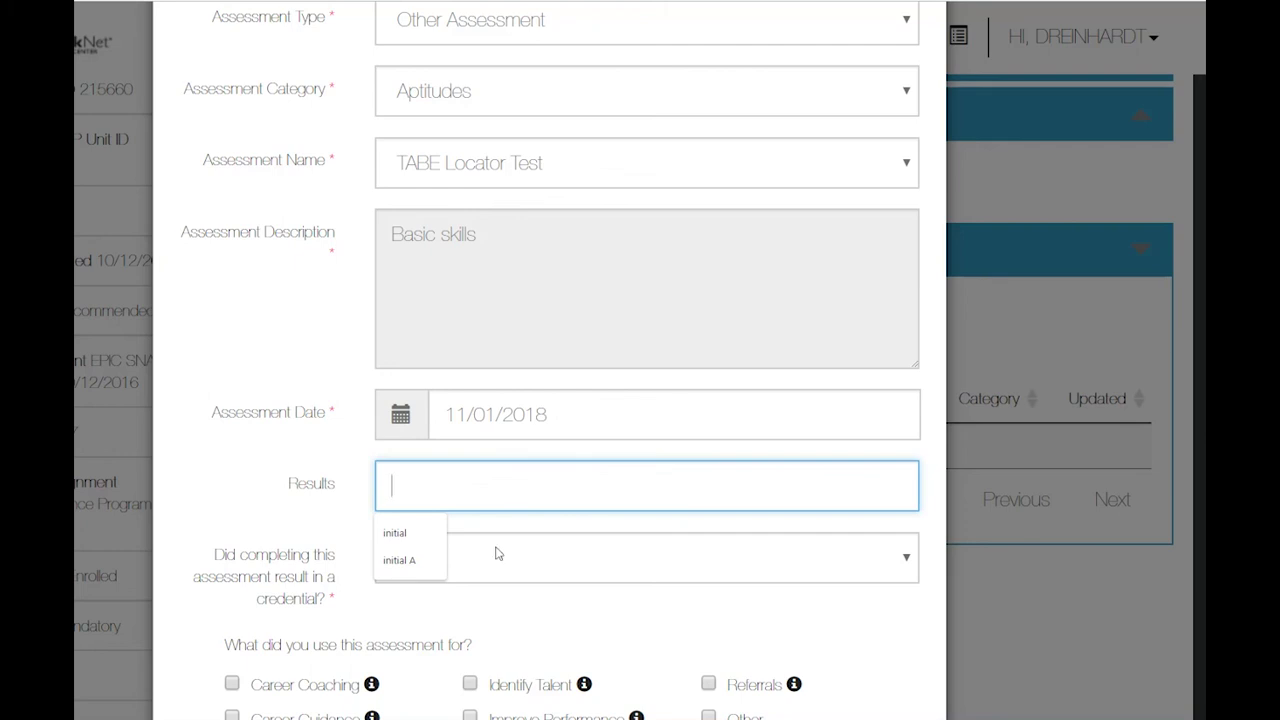
left_click(543, 557)
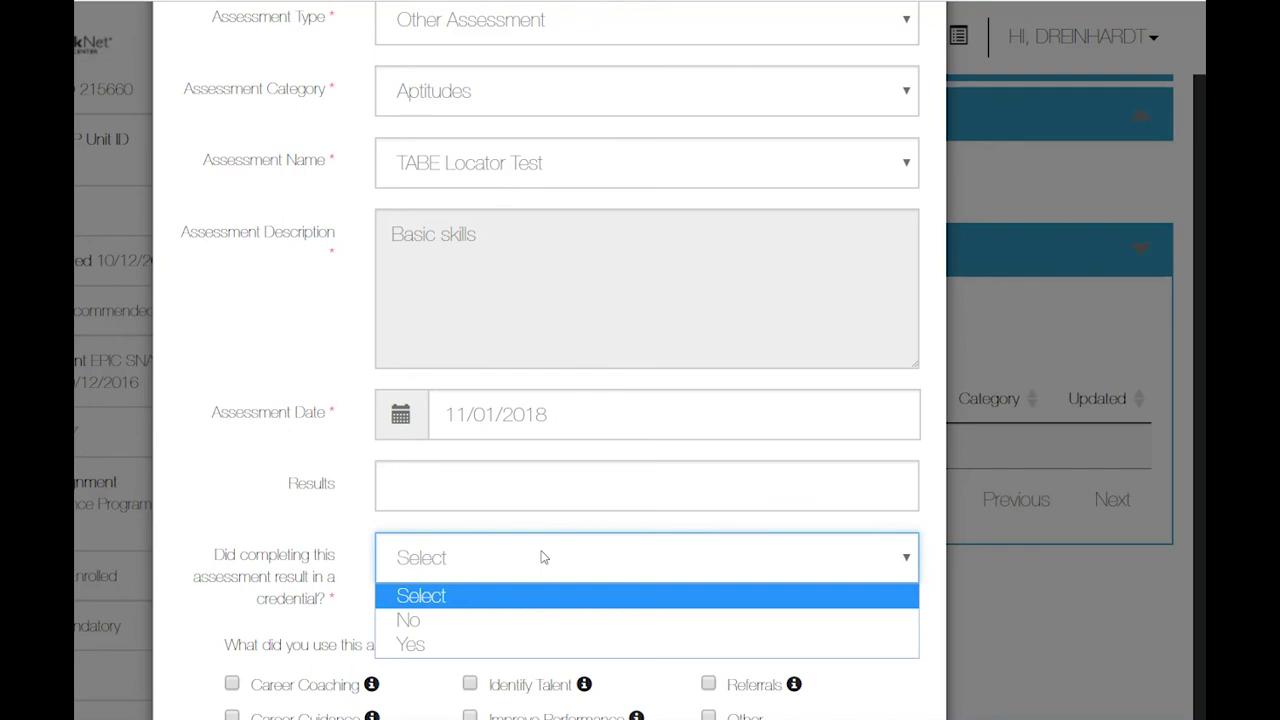
left_click(530, 619)
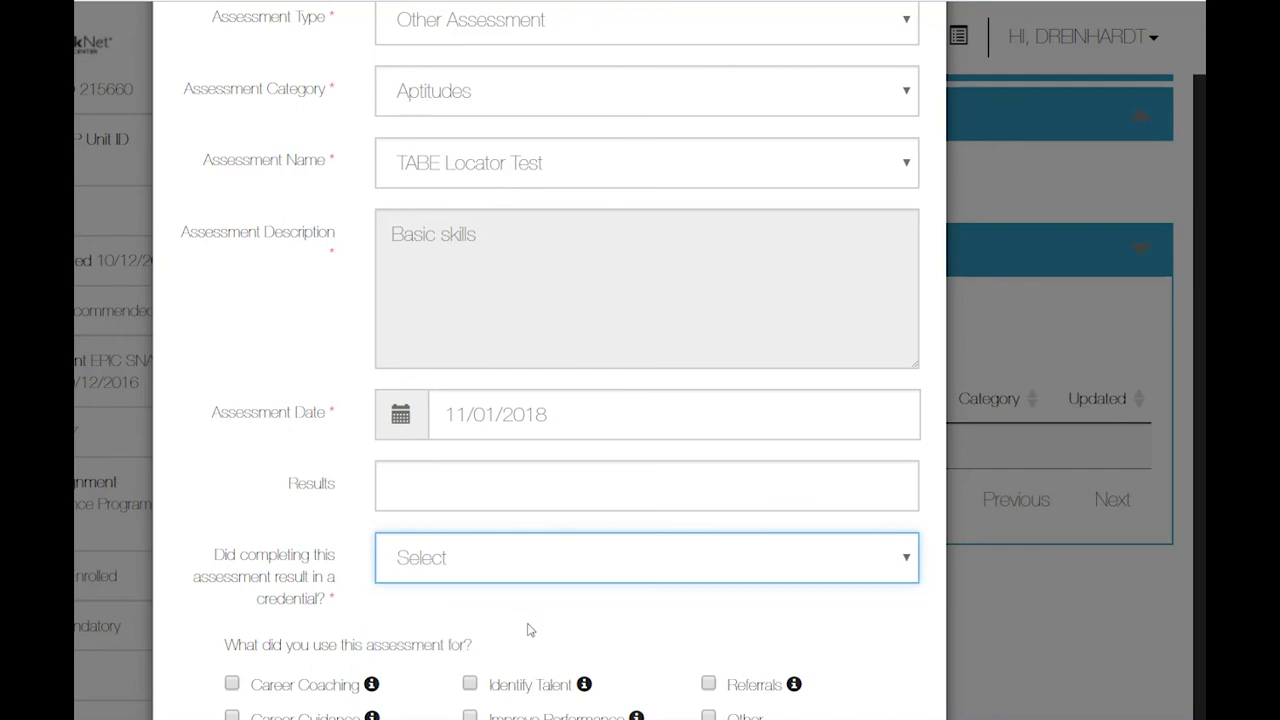
Scroll to the bottom of the TABE Locator Test form and close it unsaved
scroll(530, 616, "down", 3)
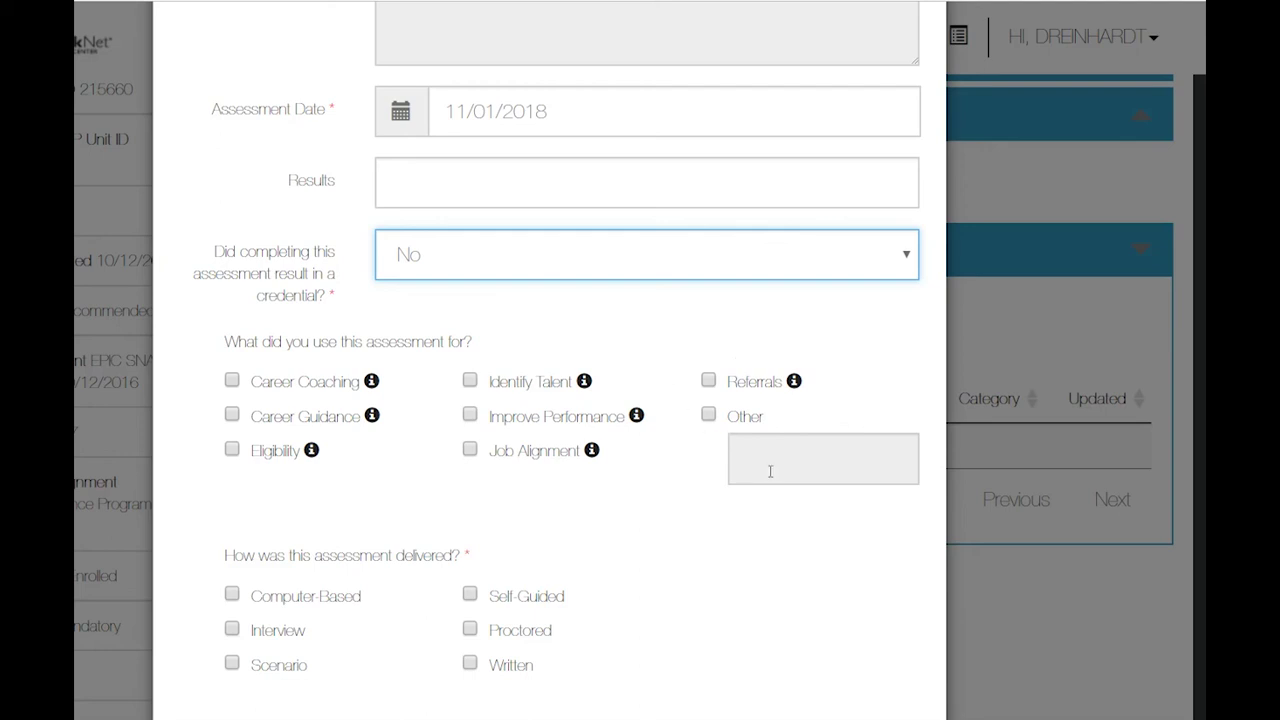
scroll(762, 467, "down", 3)
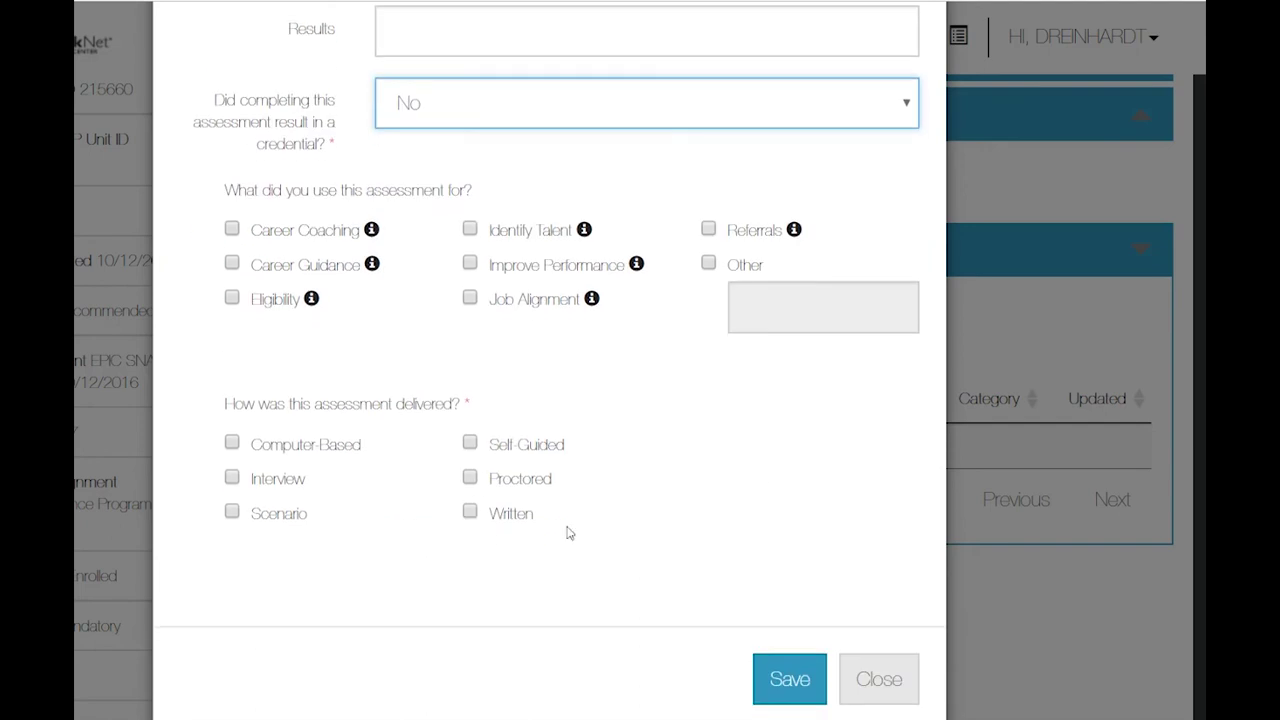
left_click(879, 683)
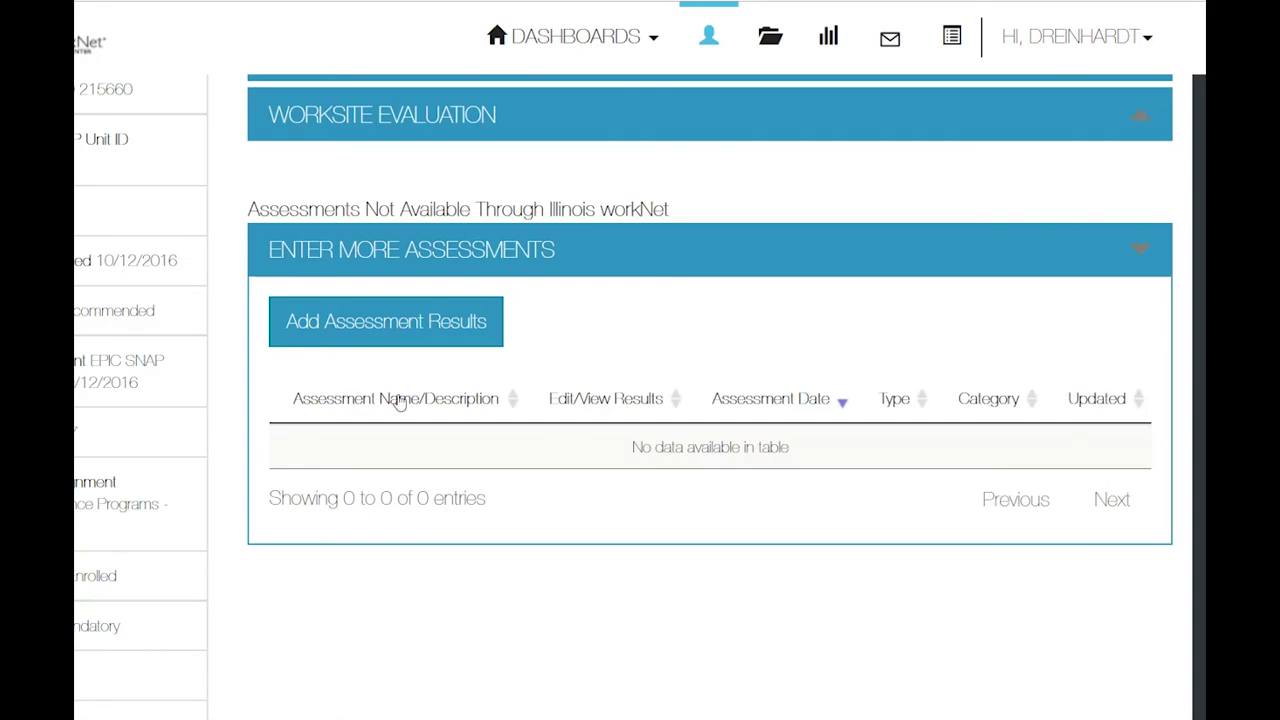